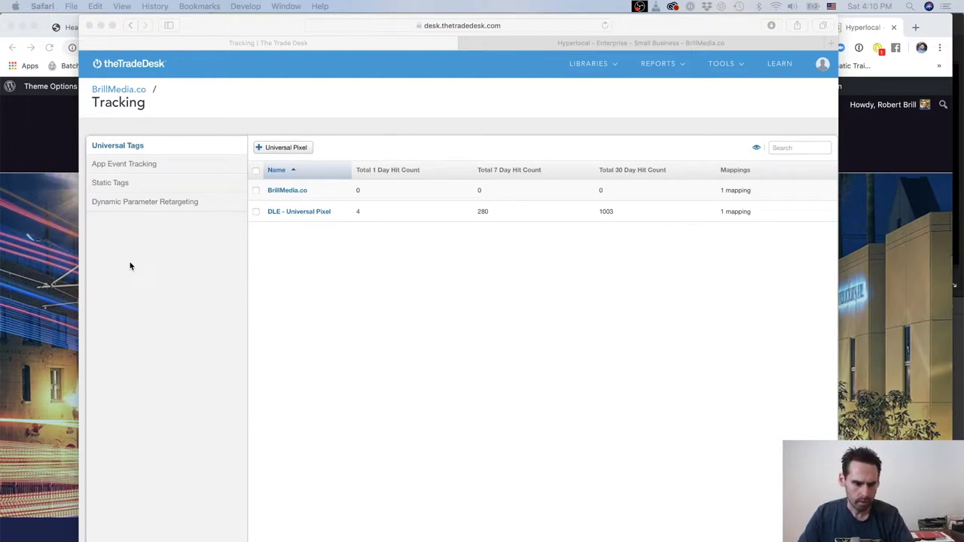
# Step: Bring Chrome's brillmedia.co tab to the front, in place of The Trade Desk in Safari
pyautogui.click(56, 279)
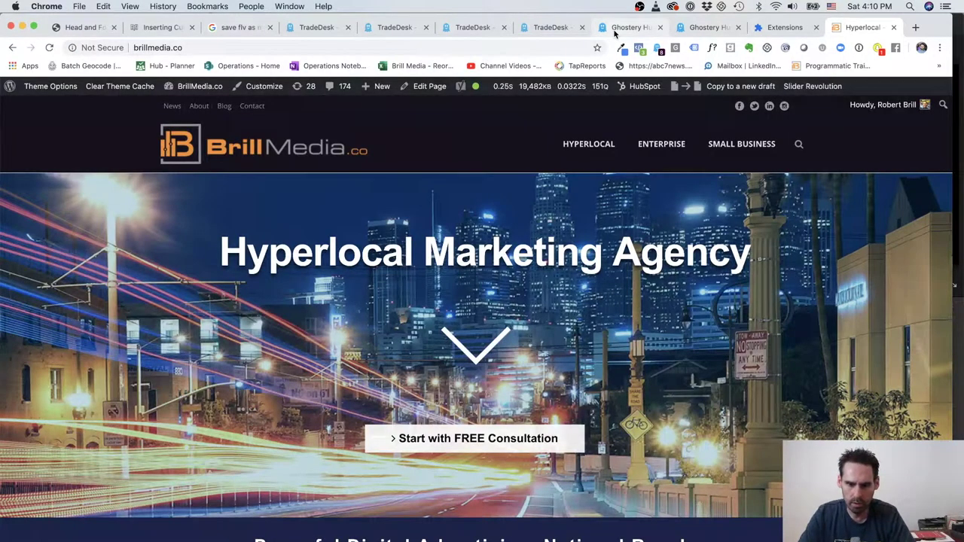
# Step: Check Ghostery's 8 trackers on brillmedia.co, then open Facebook Pixel Helper showing one PageView pixel
pyautogui.click(659, 48)
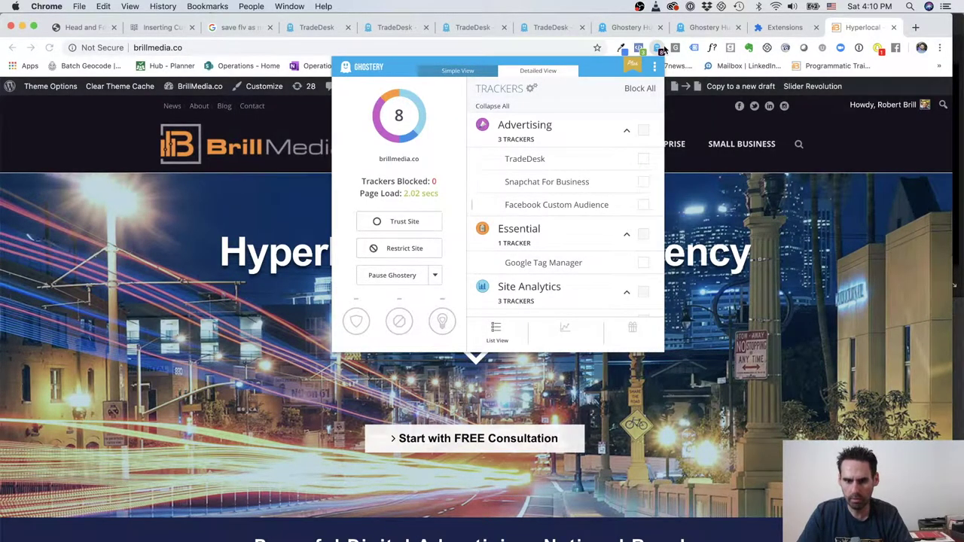
pyautogui.click(639, 48)
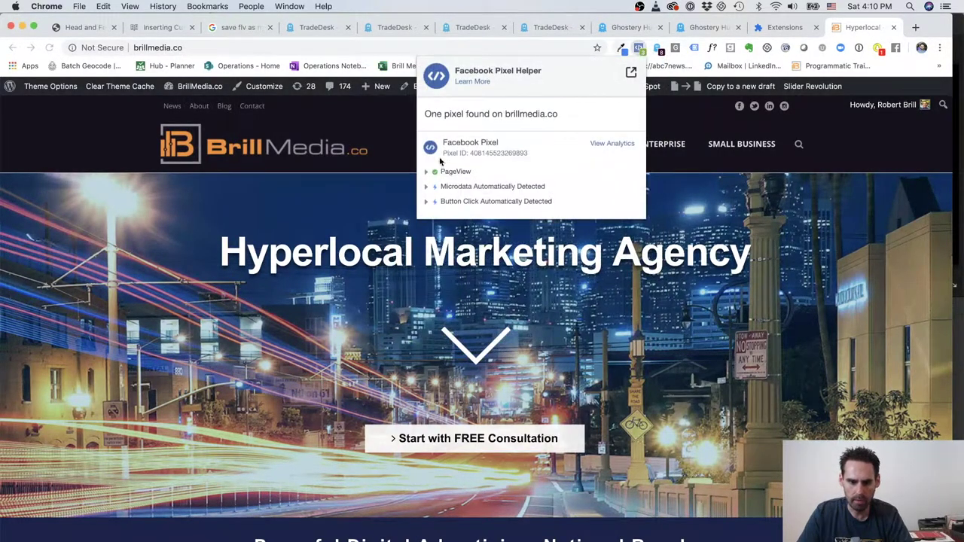
# Step: Highlight the pixel ID and expand the PageView event details, then close Pixel Helper
pyautogui.moveTo(528, 153); pyautogui.dragTo(511, 154)
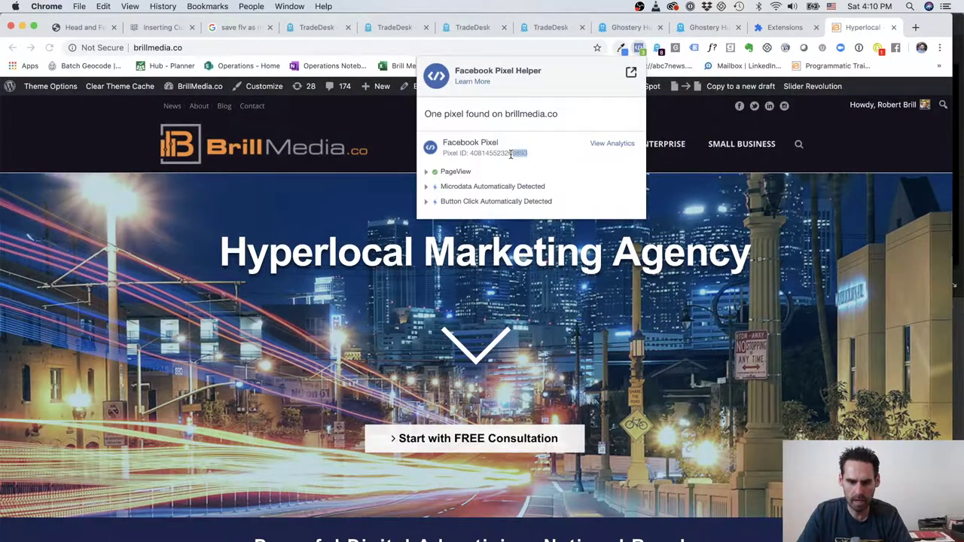
pyautogui.moveTo(470, 174); pyautogui.dragTo(437, 178)
pyautogui.click(437, 179)
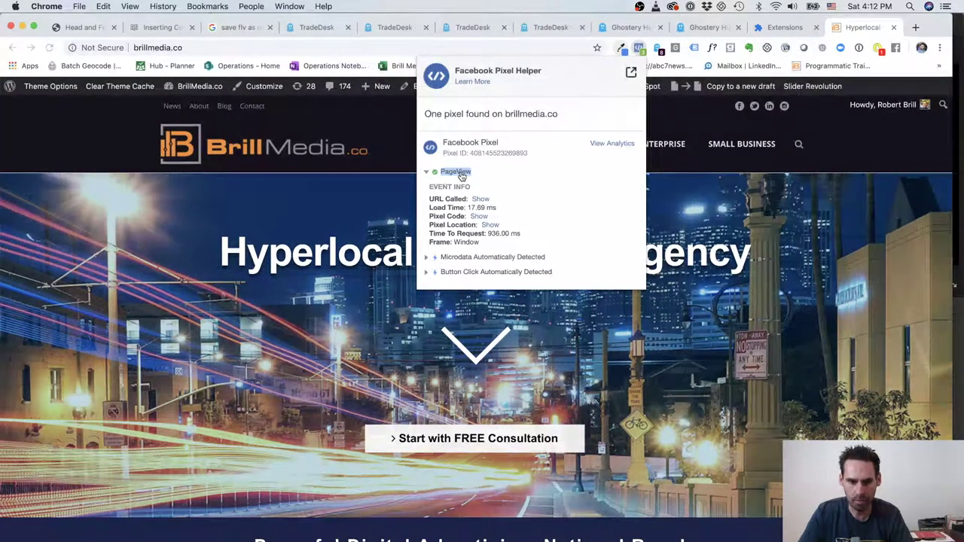
pyautogui.click(639, 48)
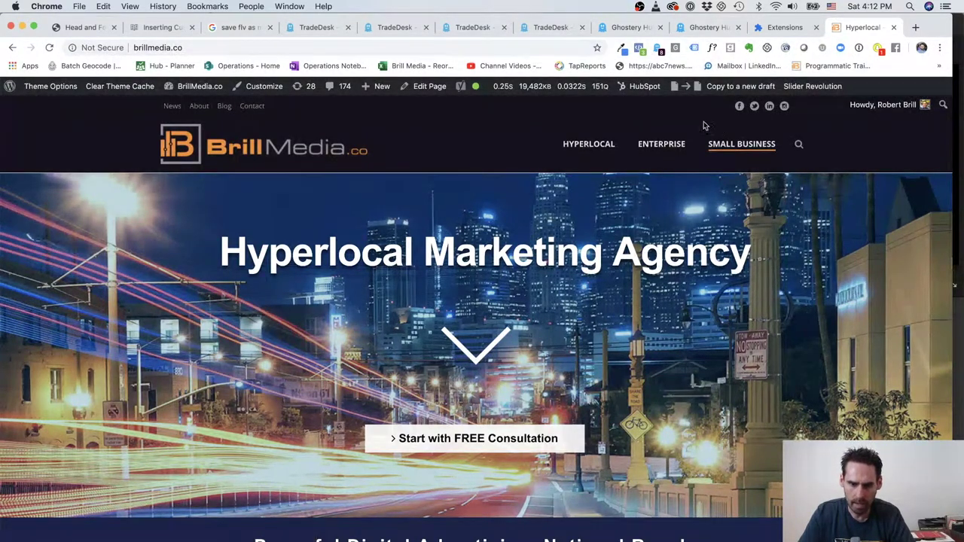
# Step: Open TradeDesk's insight.adsrvr.org request from Ghostery's list and mark the advertiser ID in its URL
pyautogui.click(658, 47)
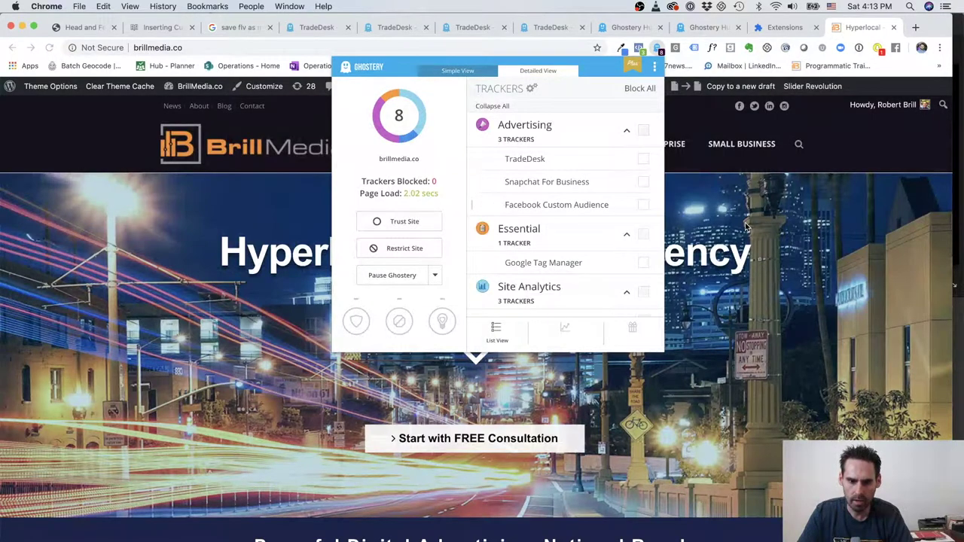
pyautogui.click(525, 160)
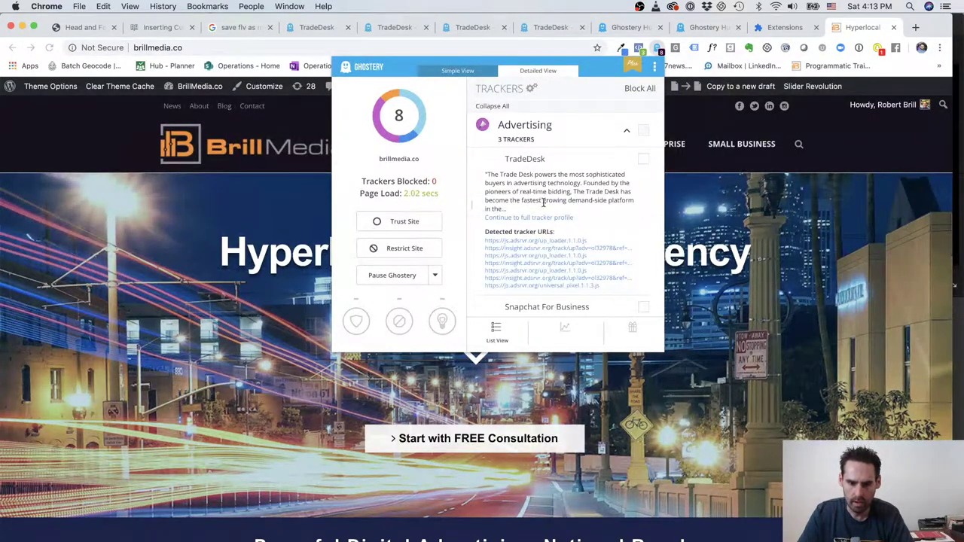
pyautogui.click(555, 250)
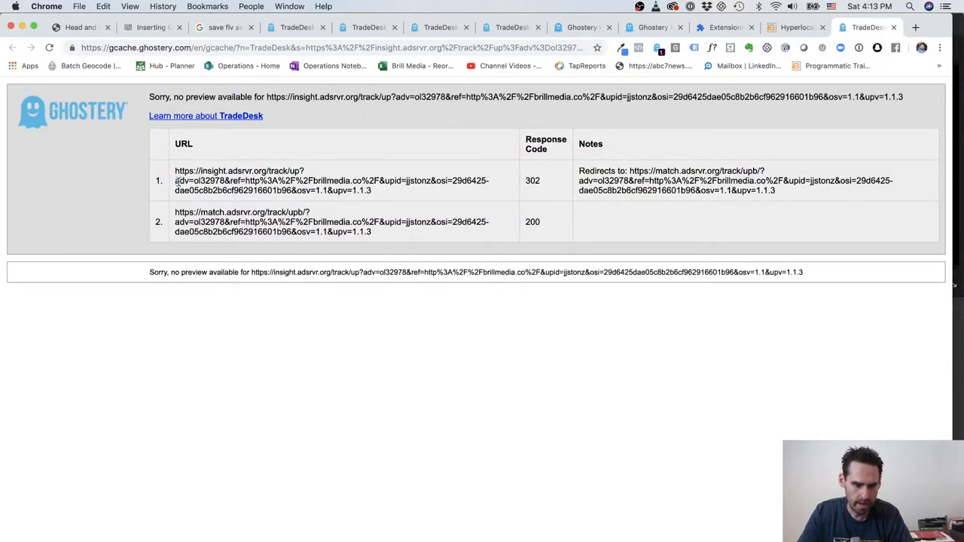
pyautogui.moveTo(176, 183); pyautogui.dragTo(228, 181)
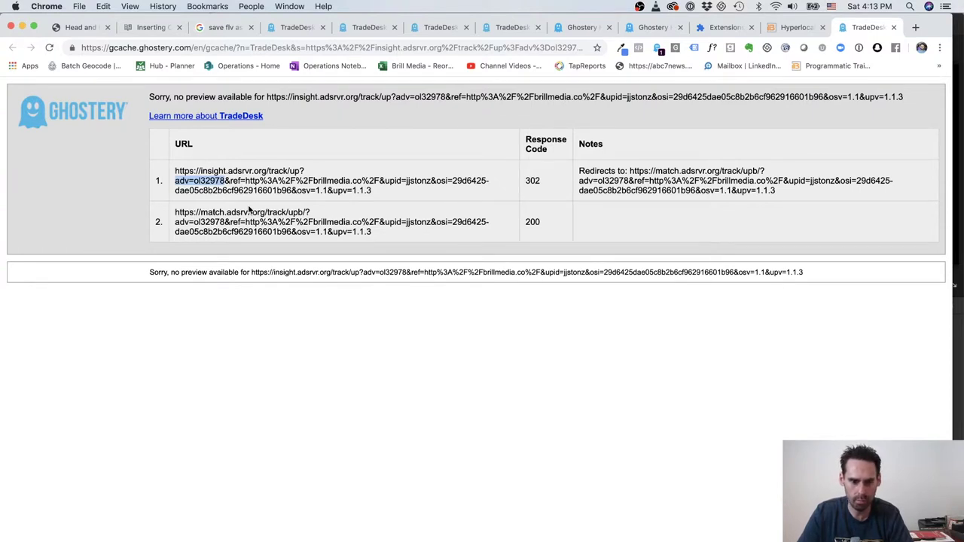
# Step: Select the adv and upid values in the request URL, then open BrillMedia.co's tag in The Trade Desk
pyautogui.click(208, 181)
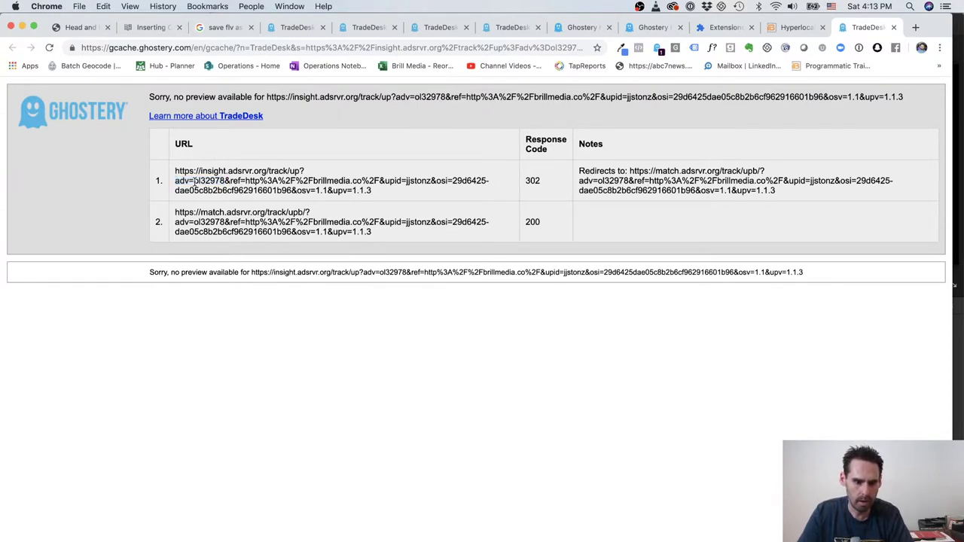
pyautogui.moveTo(195, 183); pyautogui.dragTo(224, 181)
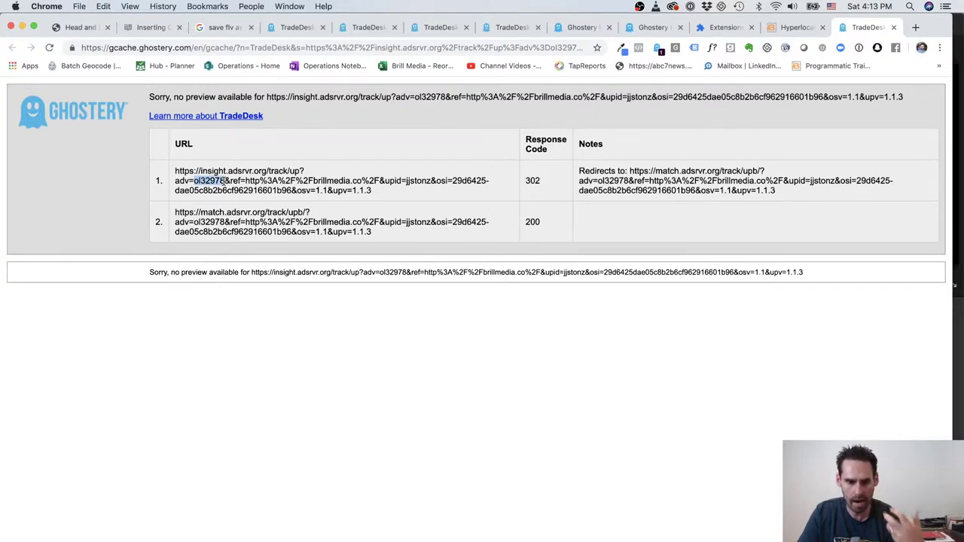
pyautogui.moveTo(225, 182); pyautogui.dragTo(230, 181)
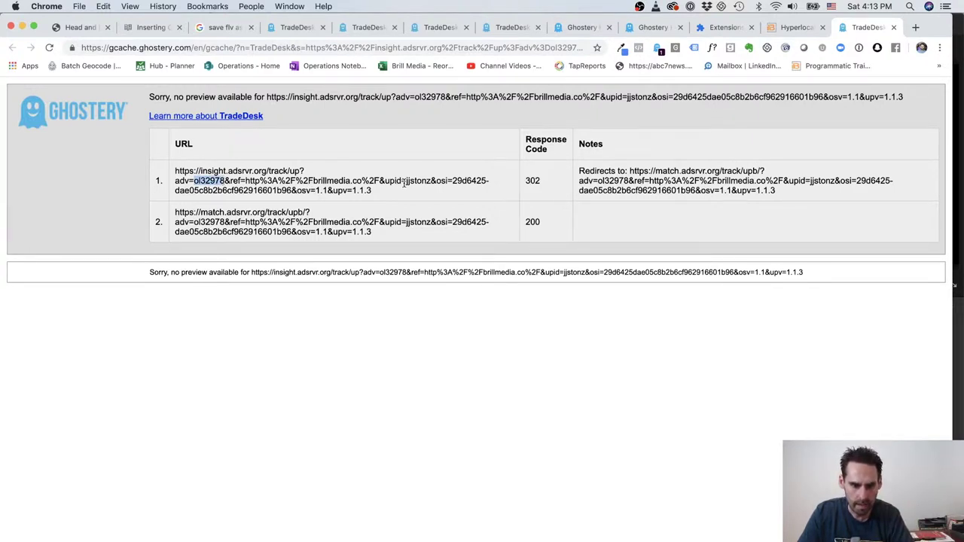
pyautogui.moveTo(406, 182); pyautogui.dragTo(434, 181)
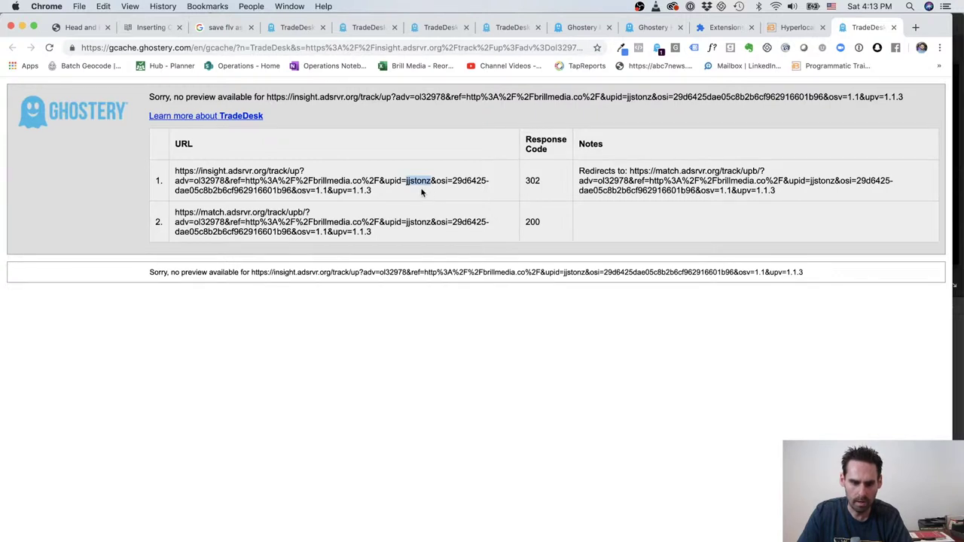
pyautogui.moveTo(406, 182); pyautogui.dragTo(433, 183)
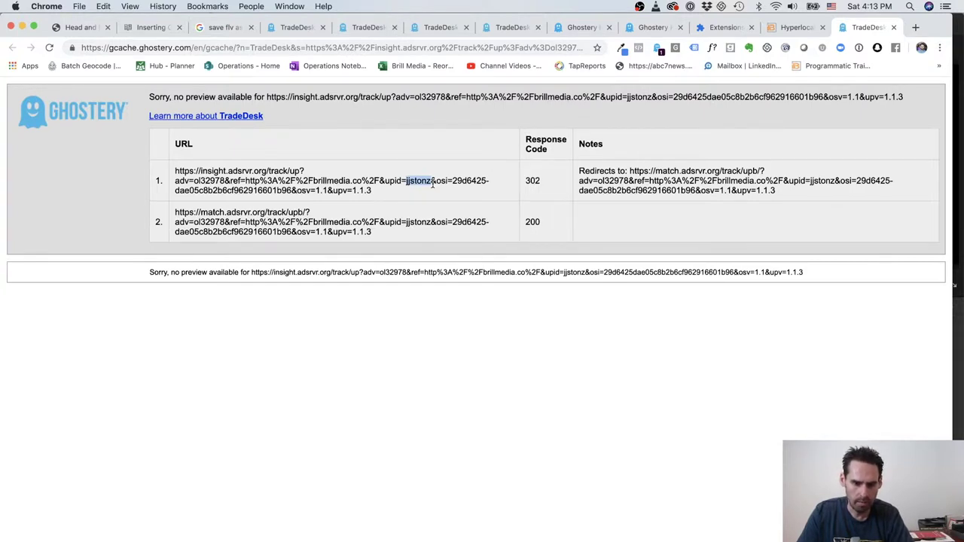
pyautogui.moveTo(433, 183); pyautogui.dragTo(431, 183)
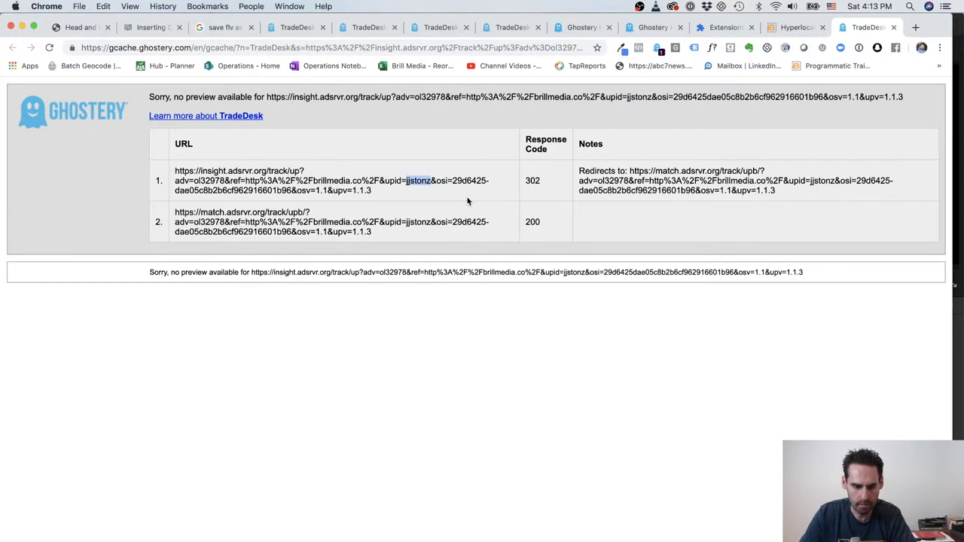
pyautogui.press('super+Tab')
pyautogui.press('super+Tab')
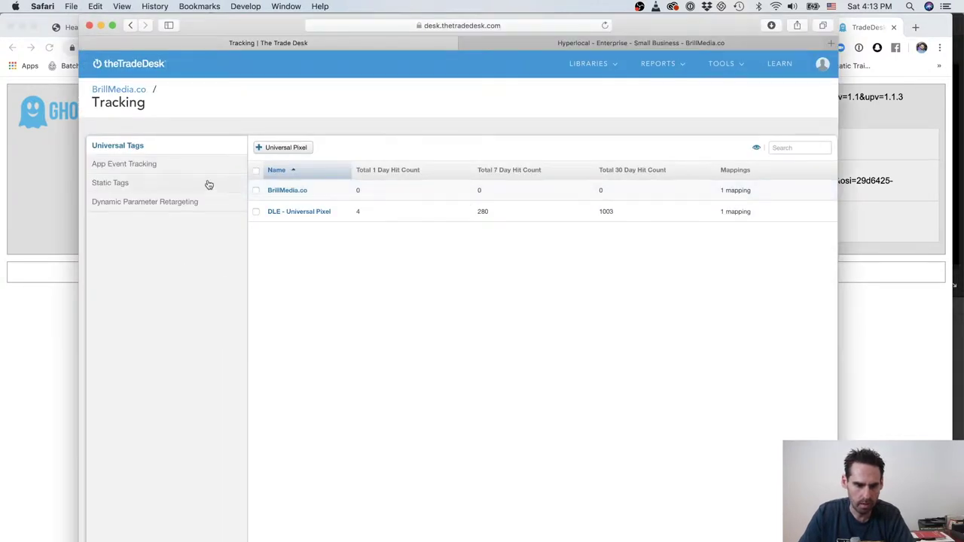
pyautogui.click(296, 191)
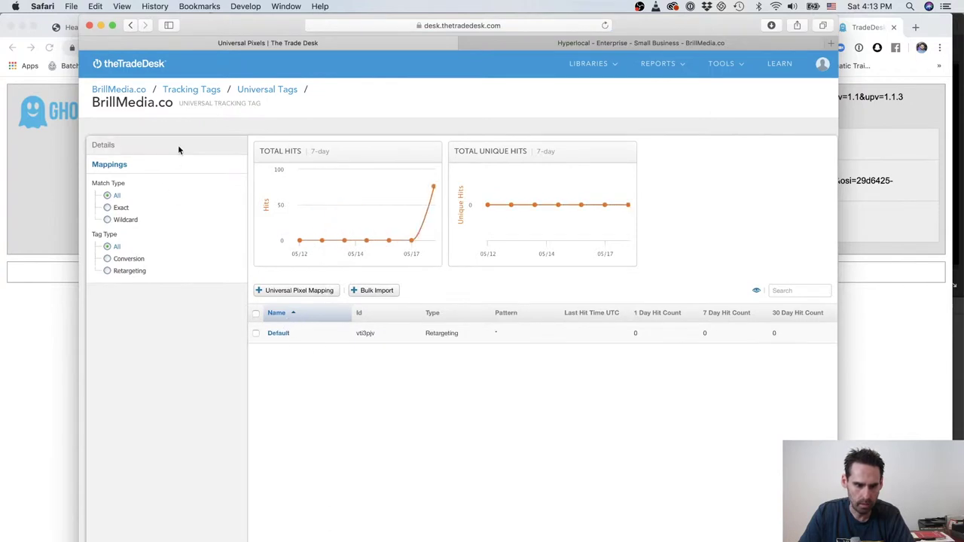
# Step: Show BrillMedia.co's pixel code, highlighting its advertiser ID, tag ID and full snippet, then return to Chrome
pyautogui.click(179, 148)
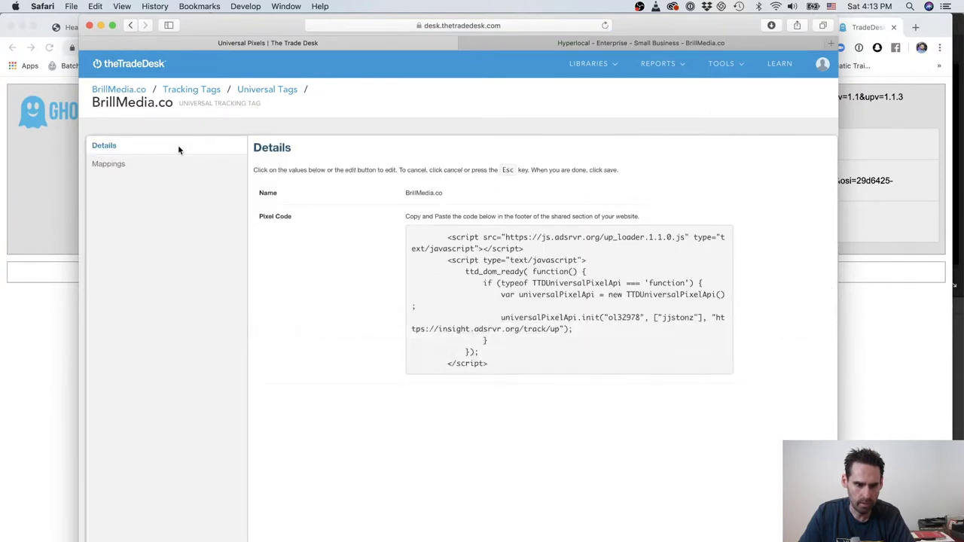
pyautogui.doubleClick(618, 317)
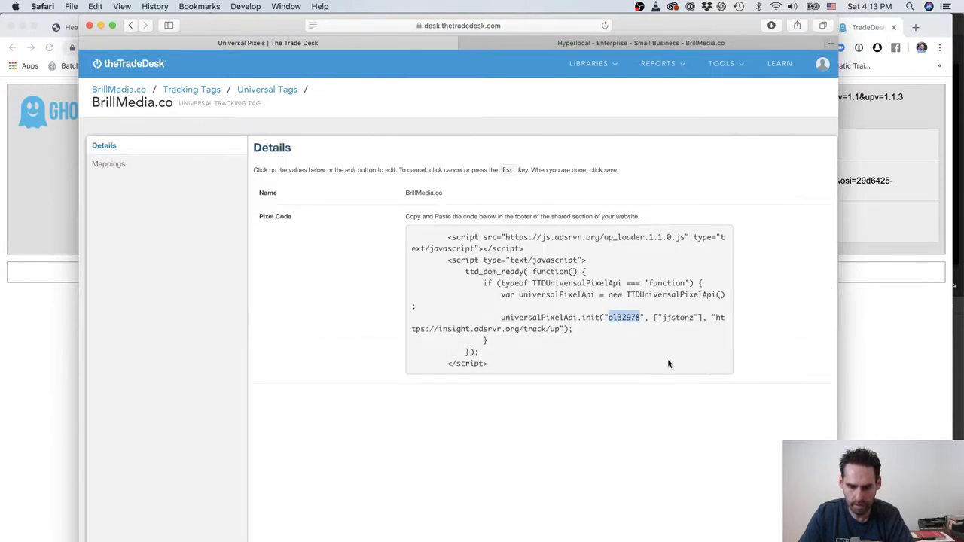
pyautogui.doubleClick(677, 317)
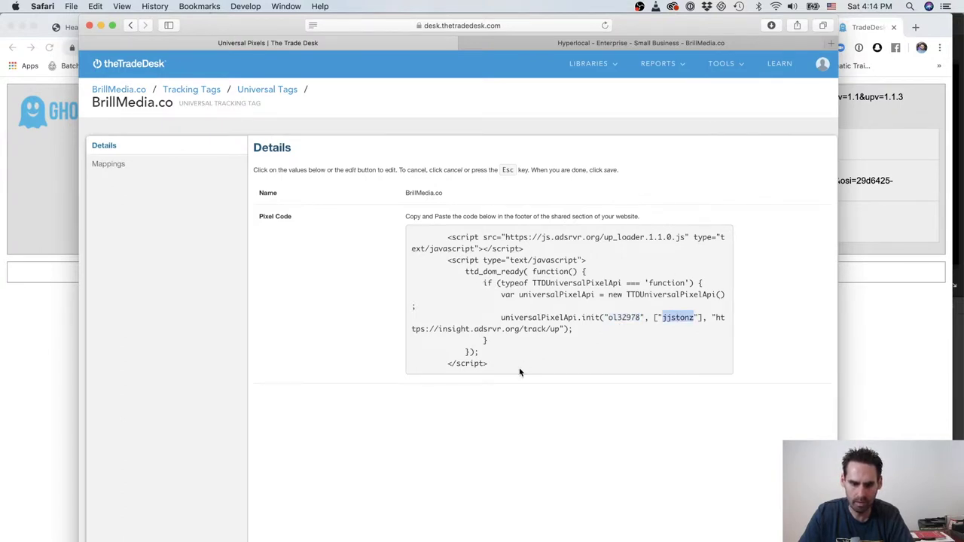
pyautogui.moveTo(519, 370); pyautogui.dragTo(403, 229)
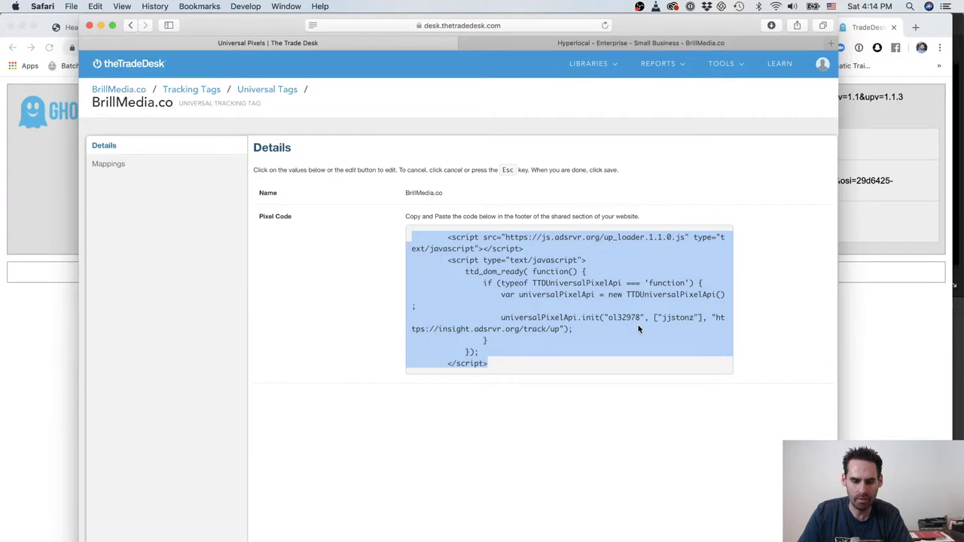
pyautogui.press('super+Tab')
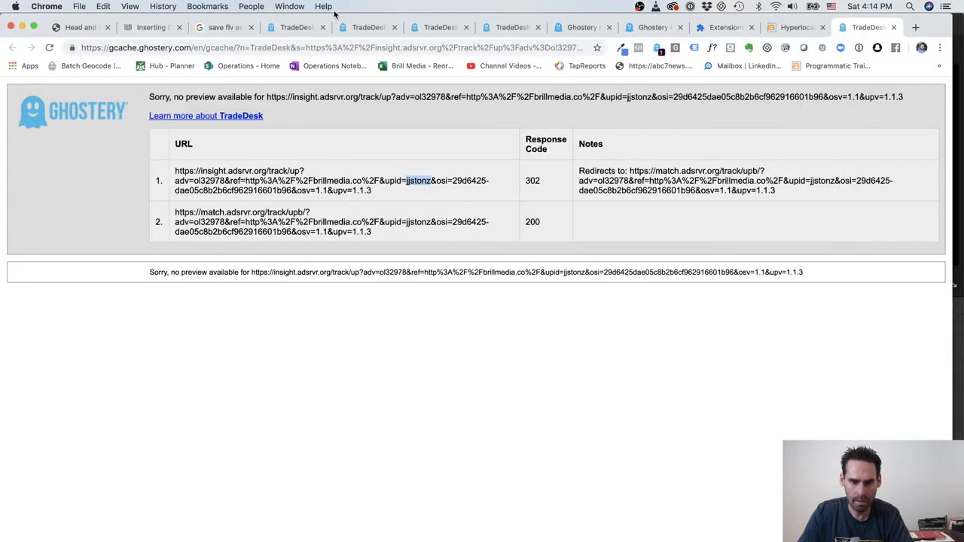
# Step: Return to the BrillMedia.co tab, open the Hyperlocal page and select its address
pyautogui.click(784, 30)
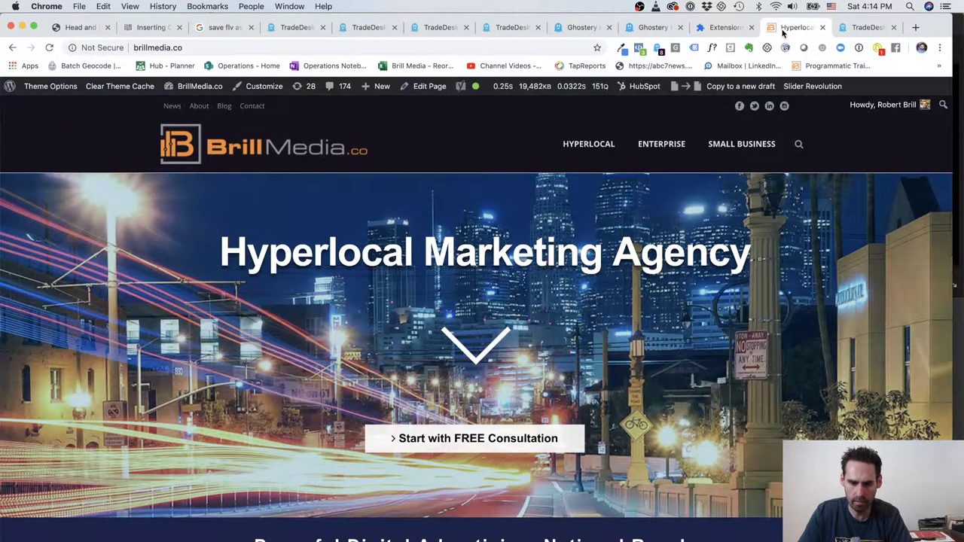
pyautogui.click(201, 48)
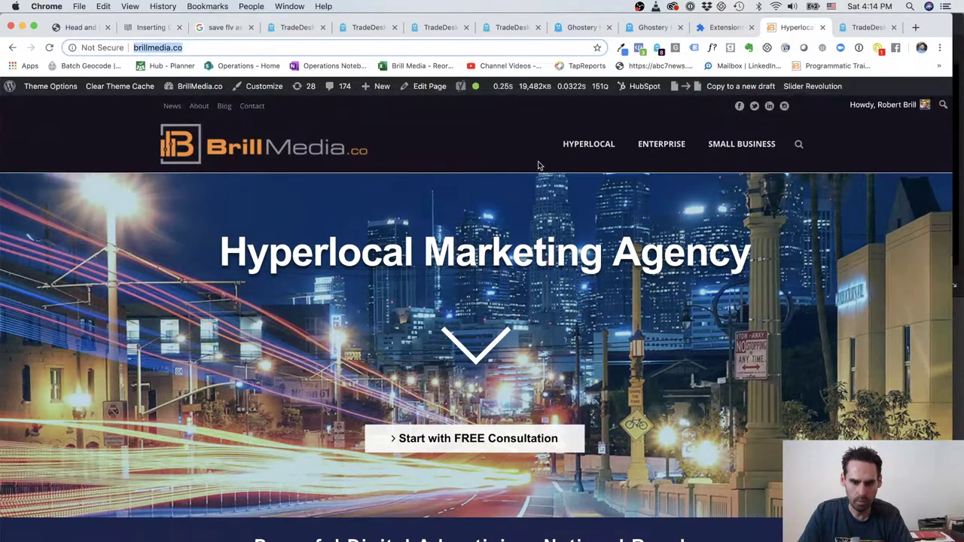
pyautogui.click(588, 145)
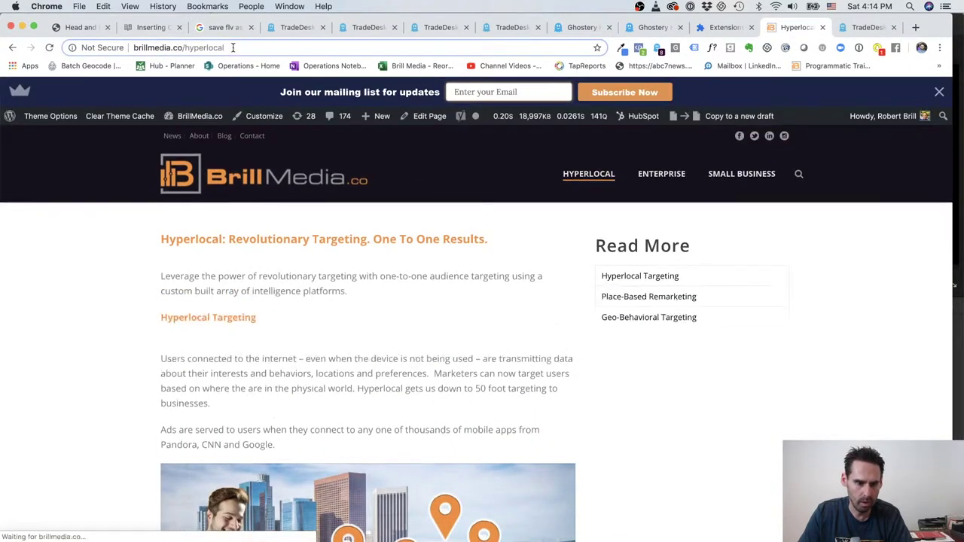
pyautogui.click(233, 47)
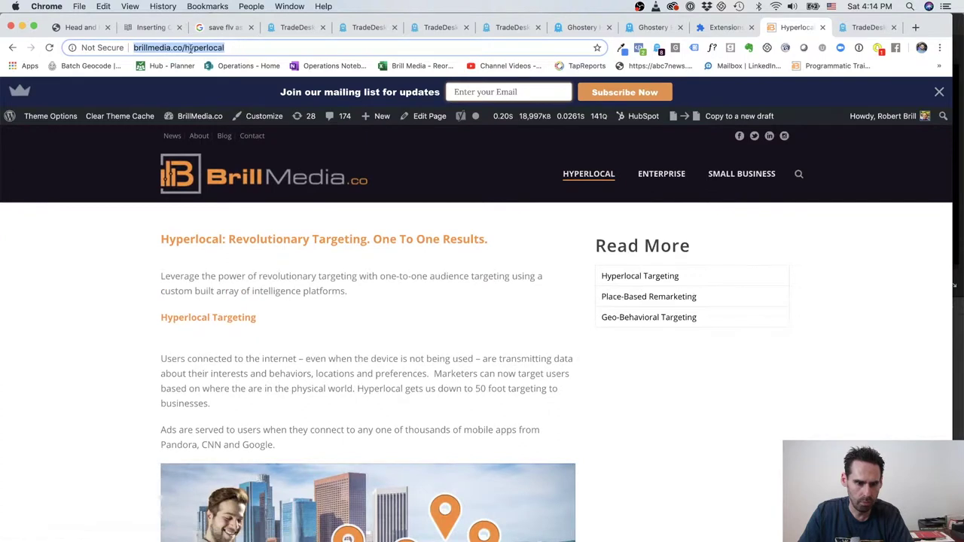
pyautogui.click(231, 49)
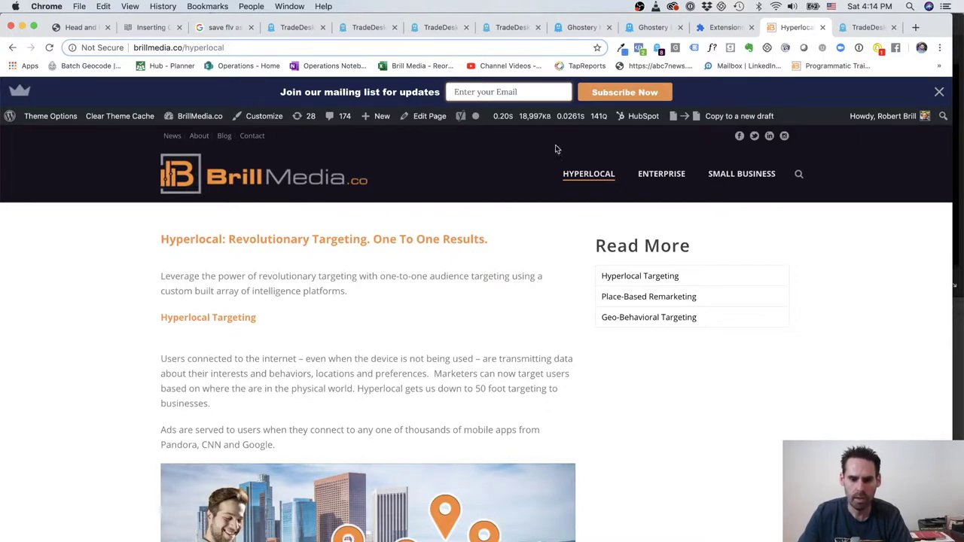
# Step: Visit the Enterprise, Small Business and Hyperlocal pages, ending on Small Business (brillmedia.co/smb)
pyautogui.click(657, 174)
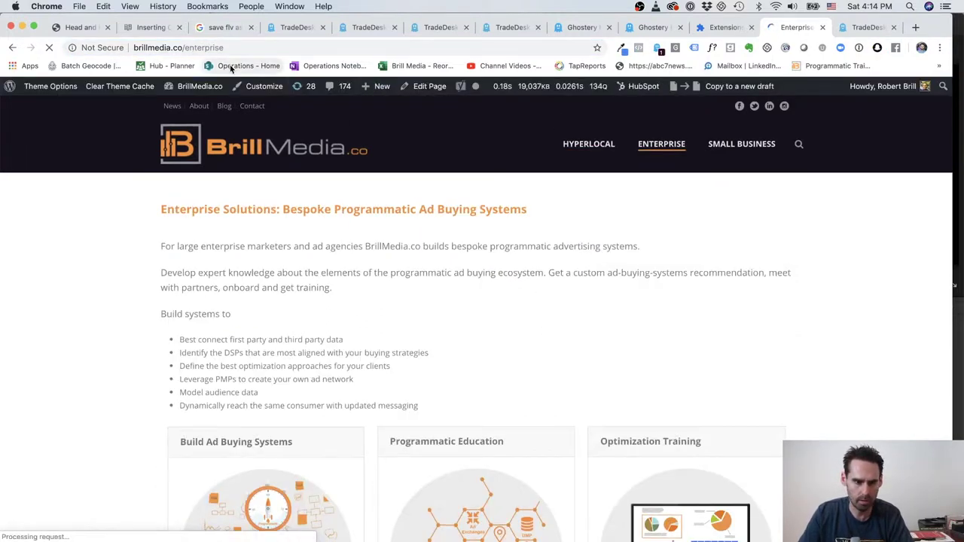
pyautogui.moveTo(183, 50); pyautogui.dragTo(275, 48)
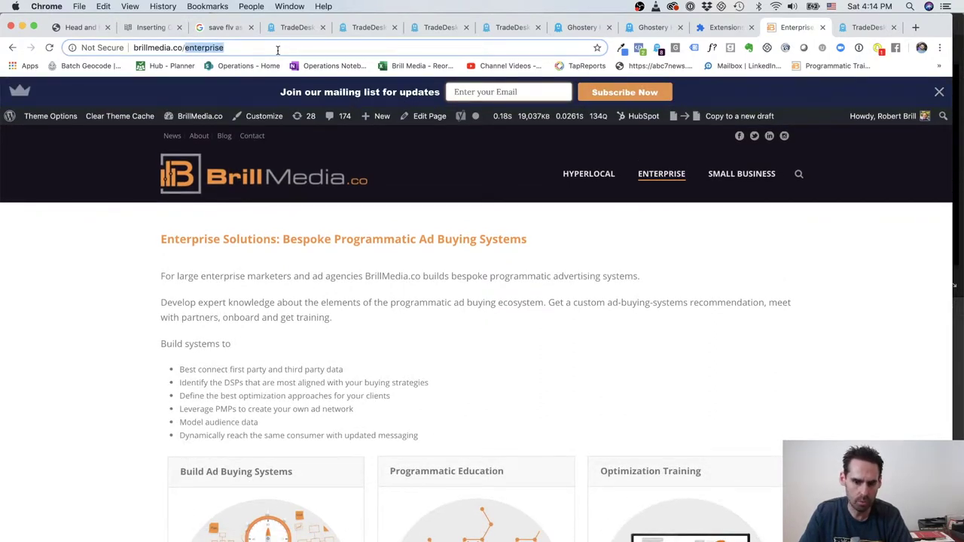
pyautogui.click(716, 173)
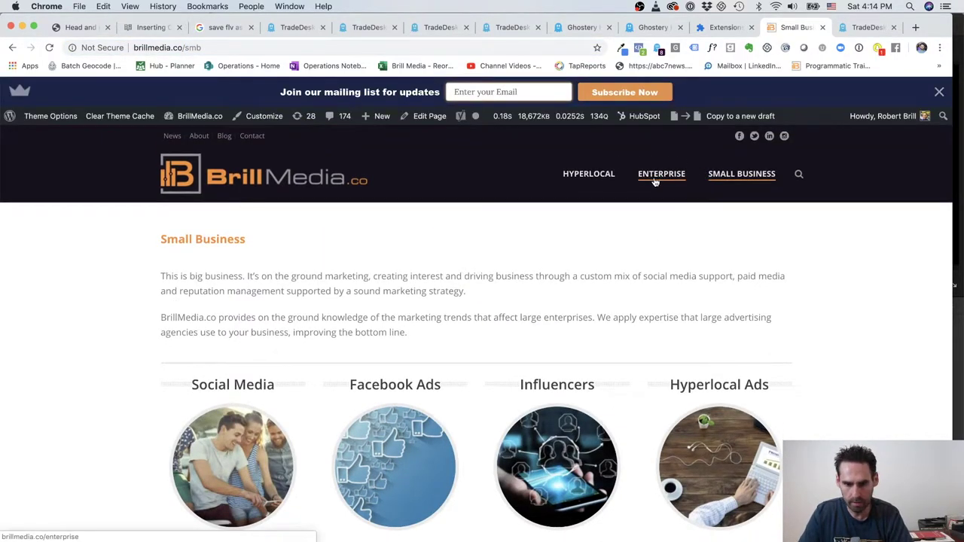
pyautogui.click(589, 174)
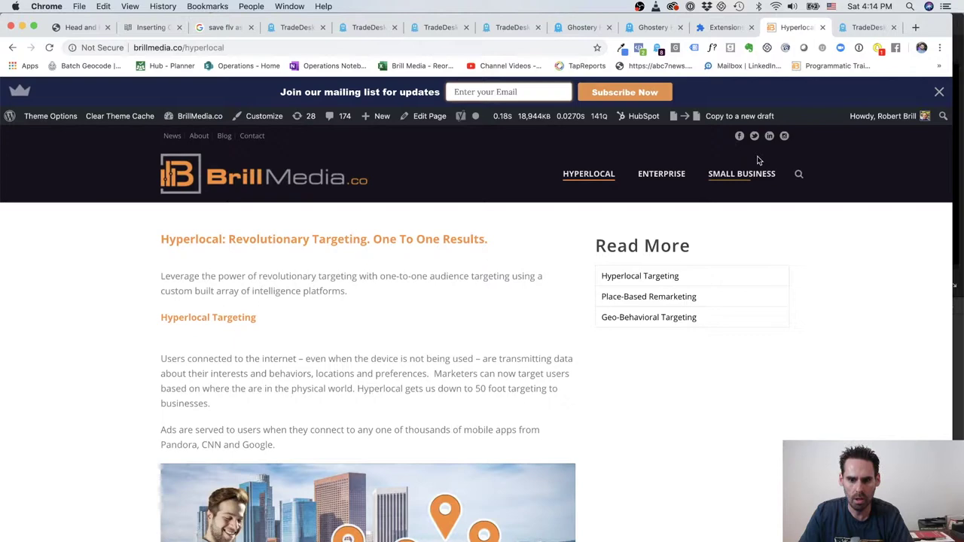
pyautogui.click(760, 180)
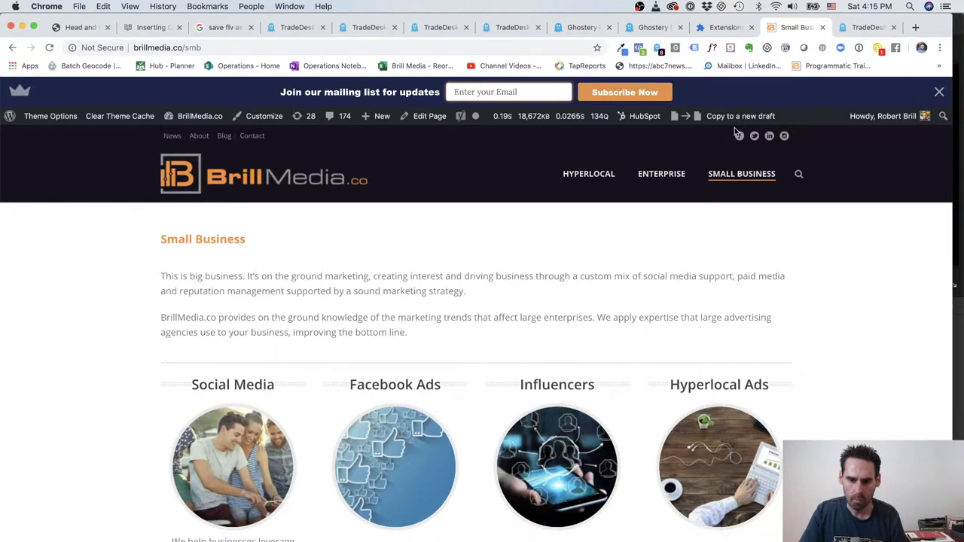
# Step: View Ghostery's brillmedia.co tracker list, go to the extensions help article, and open Chrome's main menu
pyautogui.click(658, 49)
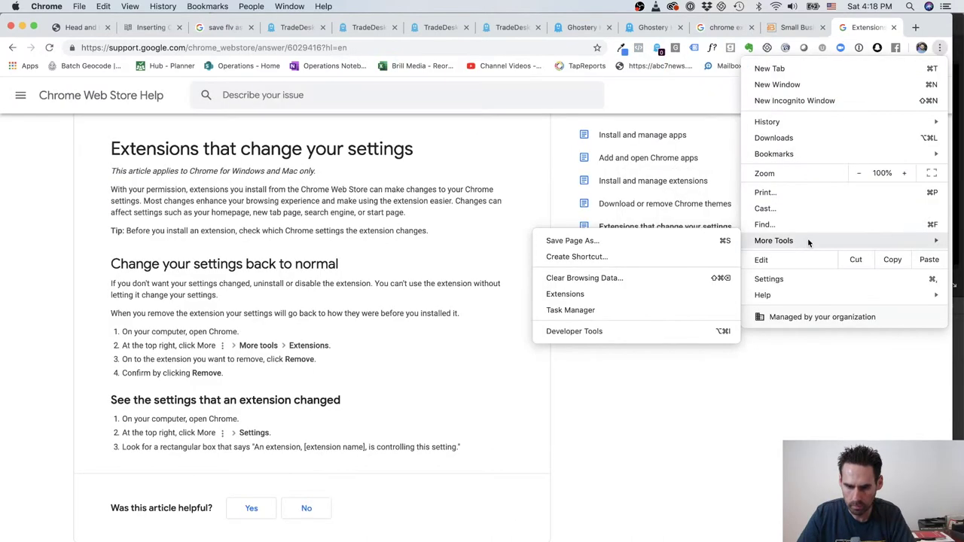
pyautogui.click(800, 404)
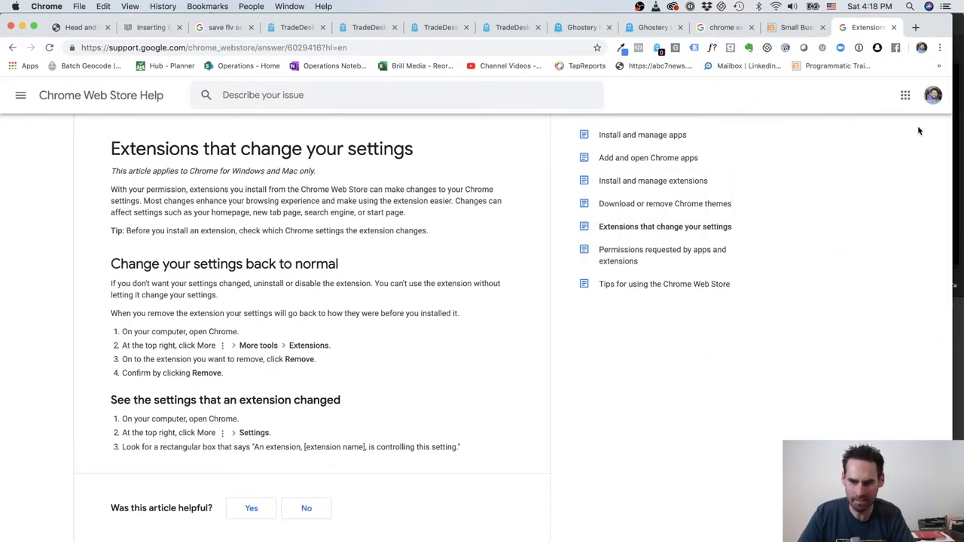
pyautogui.click(941, 47)
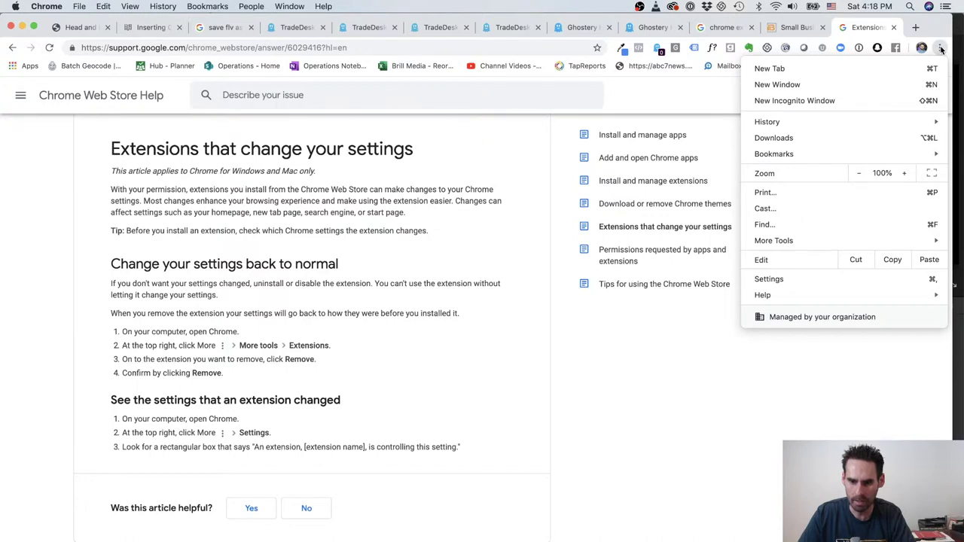
# Step: Find Ghostery on the Extensions page by searching 'ghoster' and open its extension options
pyautogui.moveTo(791, 241)
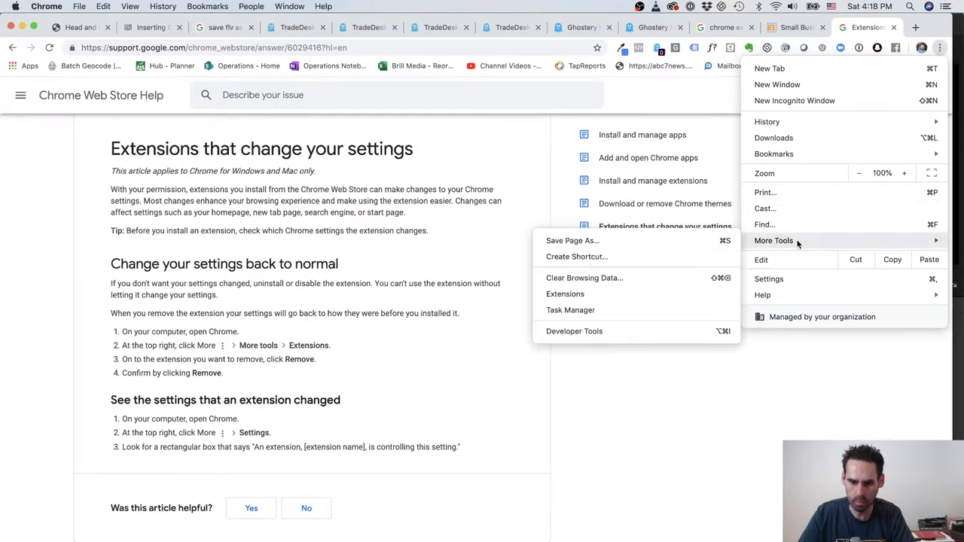
pyautogui.click(566, 294)
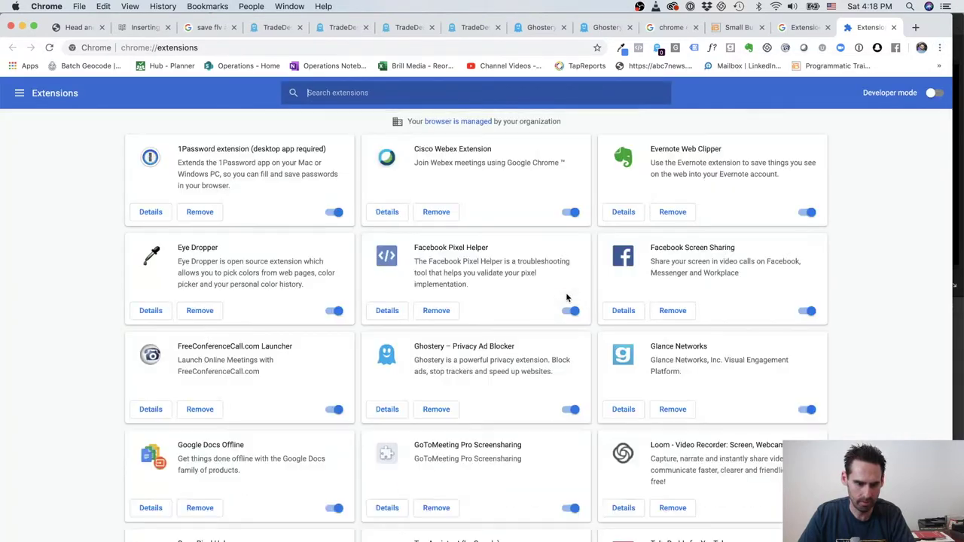
pyautogui.write('gh')
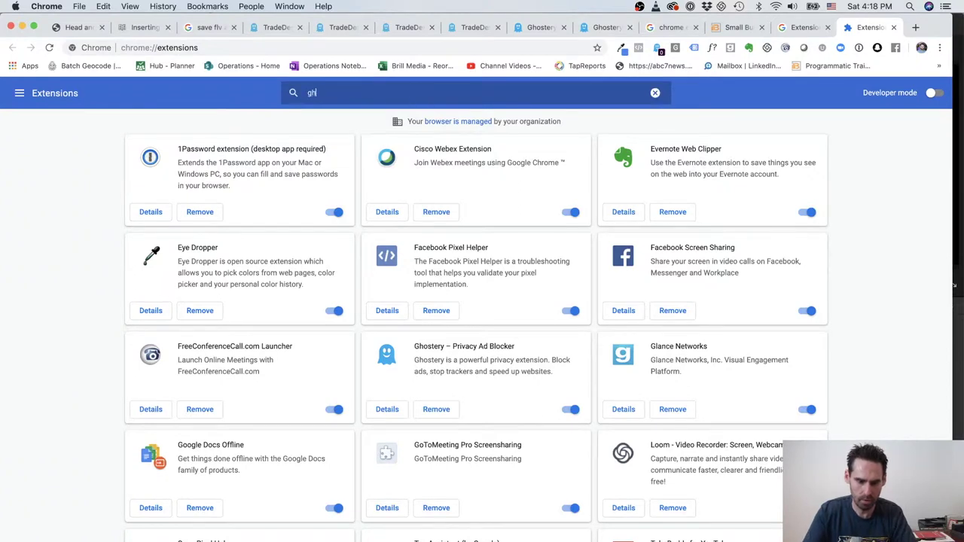
pyautogui.write('oster')
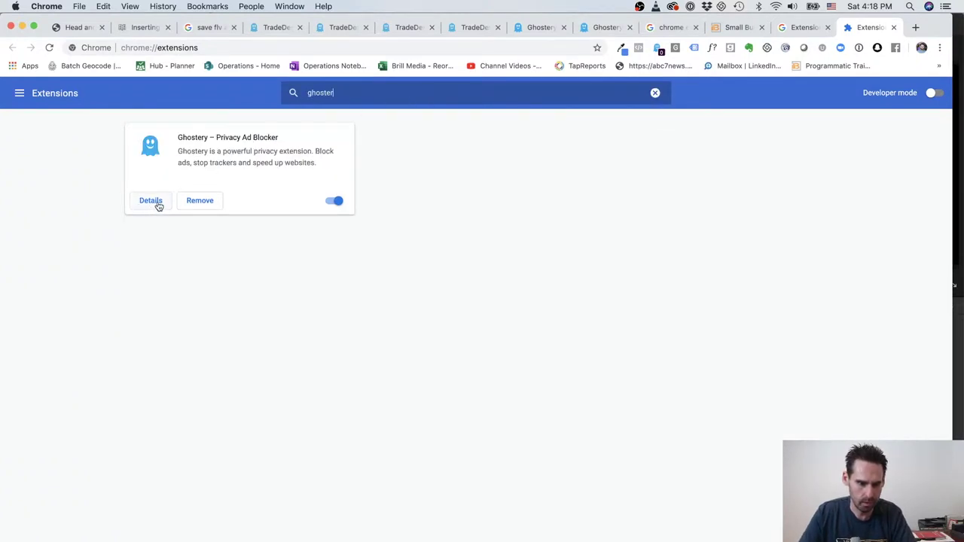
pyautogui.click(151, 200)
pyautogui.scroll(-1, 476, 351)
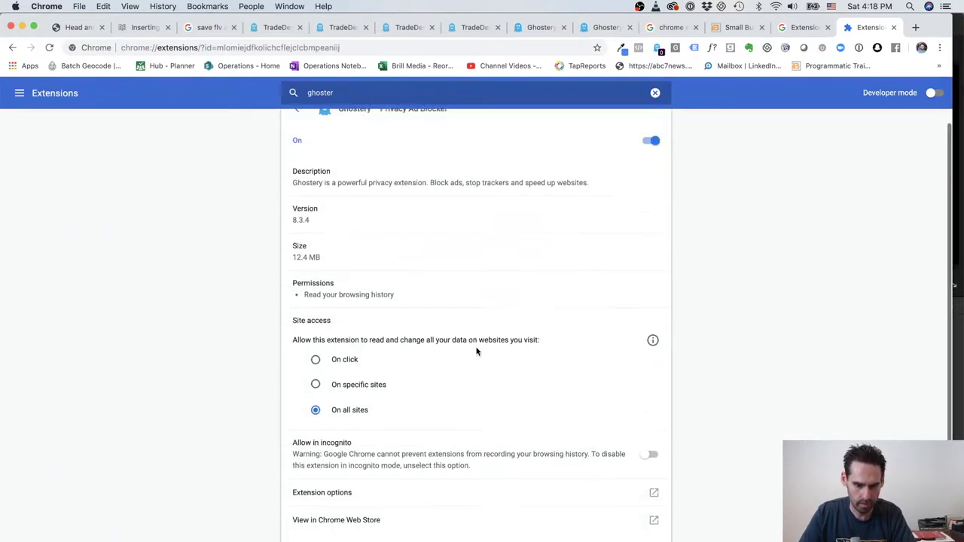
pyautogui.scroll(-2, 477, 351)
pyautogui.click(390, 405)
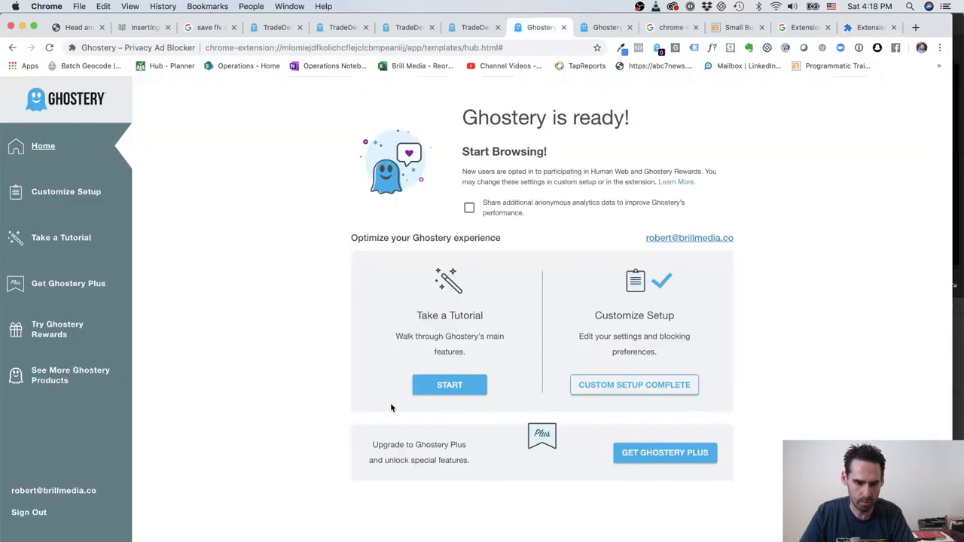
# Step: Start Ghostery's custom setup, confirm overriding previous settings, and choose Block Nothing
pyautogui.click(86, 193)
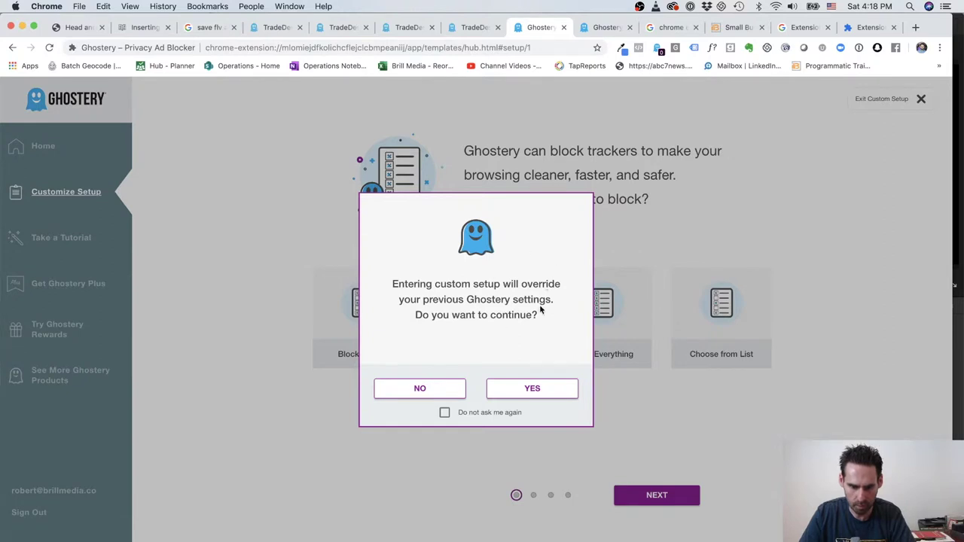
pyautogui.click(541, 396)
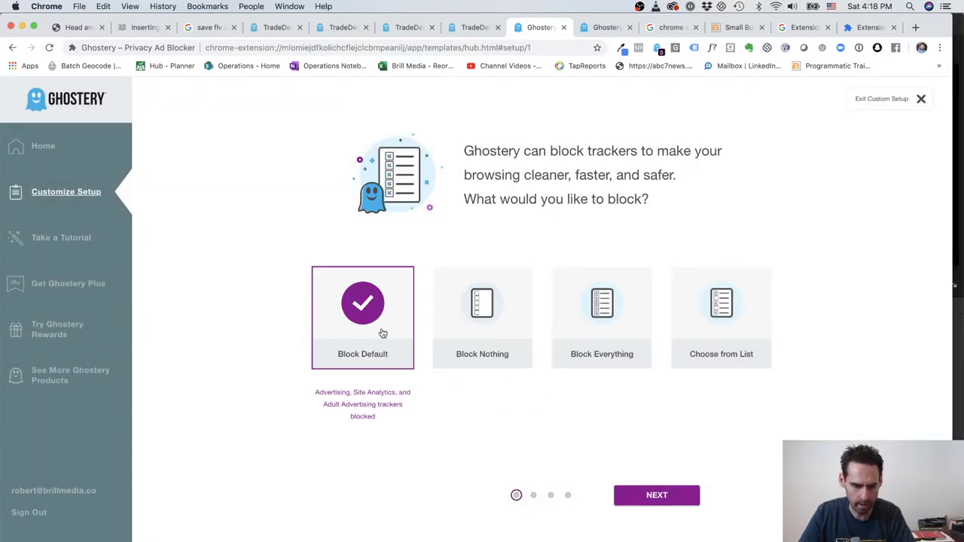
pyautogui.click(498, 327)
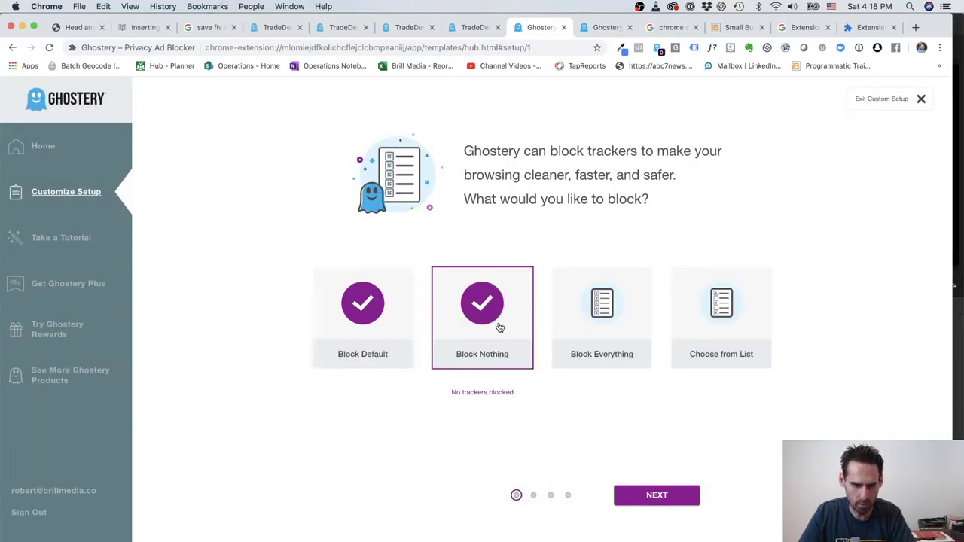
pyautogui.click(669, 502)
# Step: Switch off Enhanced Anti-Tracking, Enhanced Ad Blocking, Smart Blocking and Rewards, then finish the setup
pyautogui.click(433, 293)
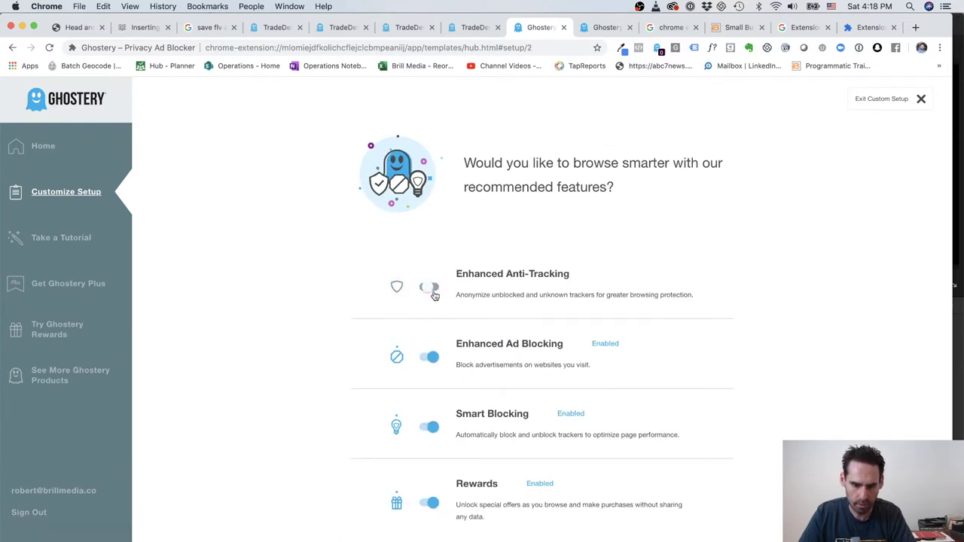
pyautogui.click(433, 357)
pyautogui.click(433, 427)
pyautogui.click(435, 505)
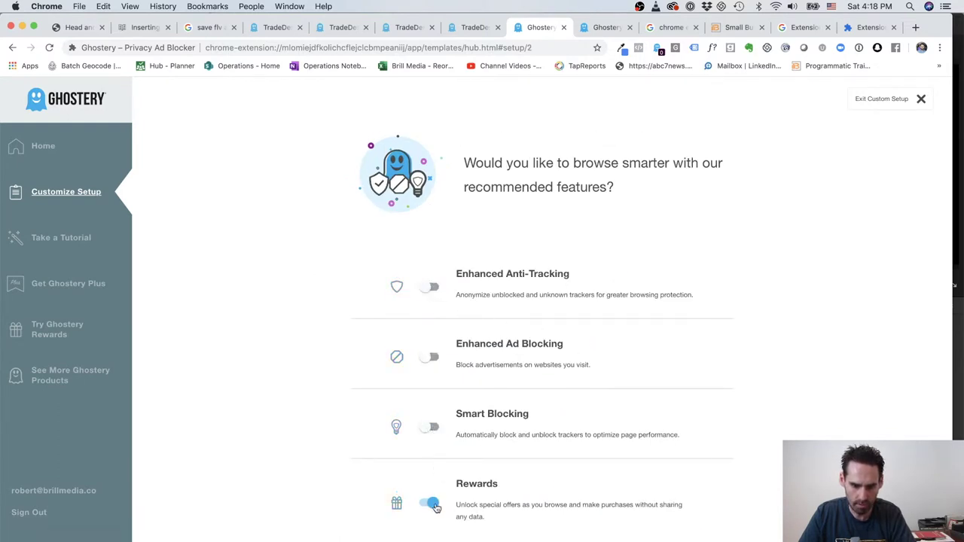
pyautogui.scroll(-3, 496, 452)
pyautogui.click(669, 498)
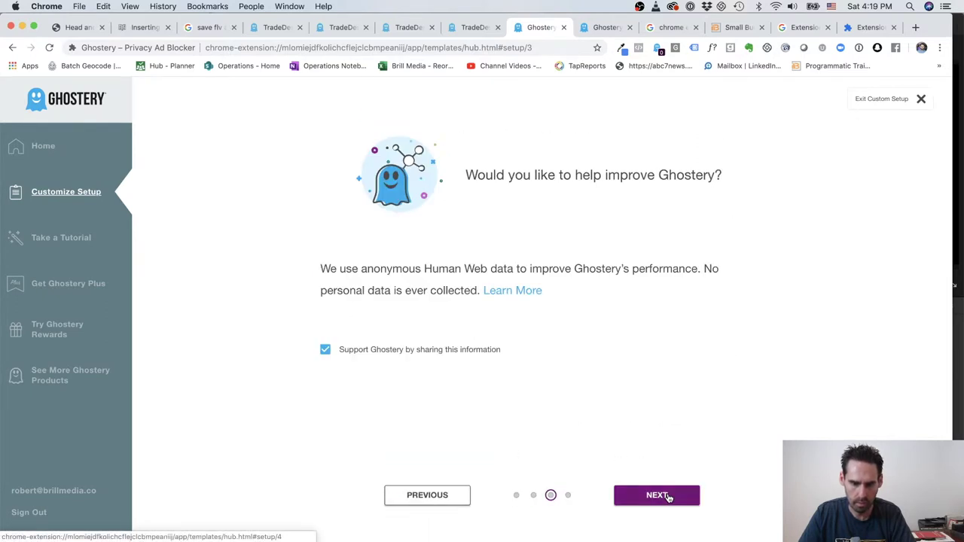
pyautogui.click(669, 497)
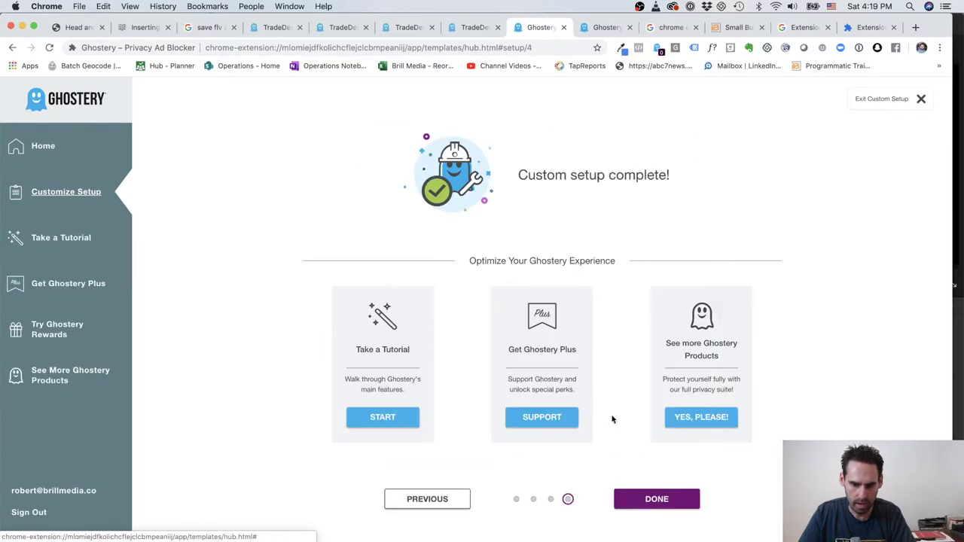
pyautogui.click(660, 501)
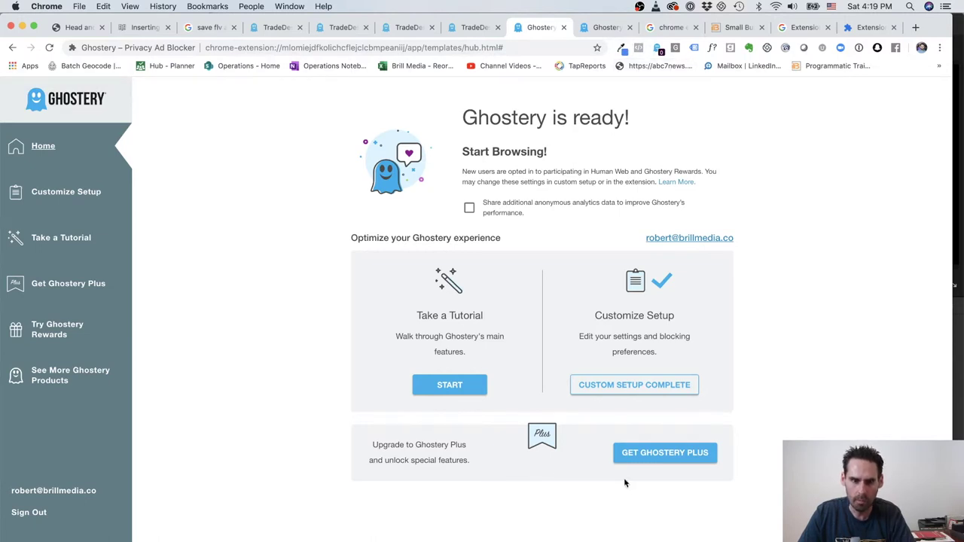
# Step: Switch back to BrillMedia.co's Small Business tab at brillmedia.co/smb
pyautogui.click(734, 28)
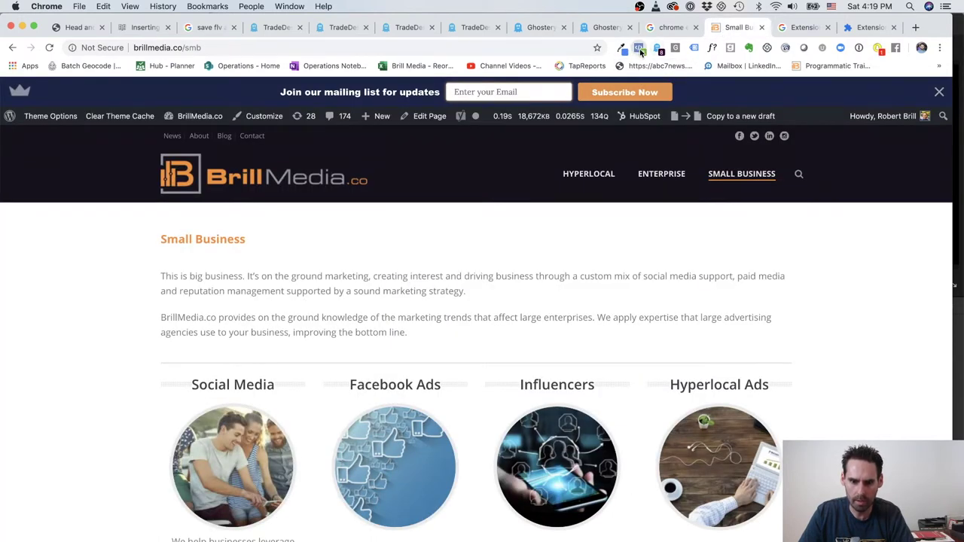
# Step: Check the page's Facebook pixel ID, then review TradeDesk's adsrvr.org tracker URLs in Ghostery
pyautogui.click(639, 48)
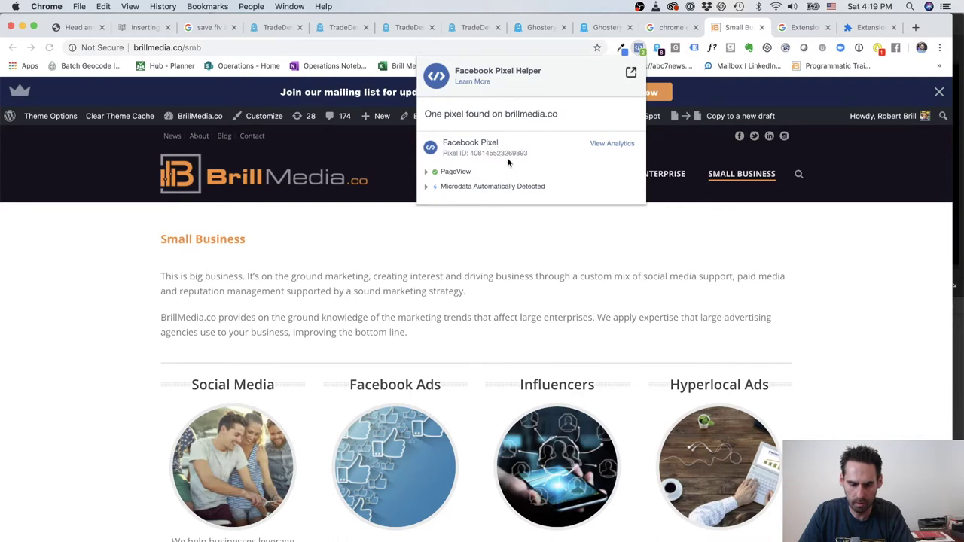
pyautogui.moveTo(511, 153); pyautogui.dragTo(536, 157)
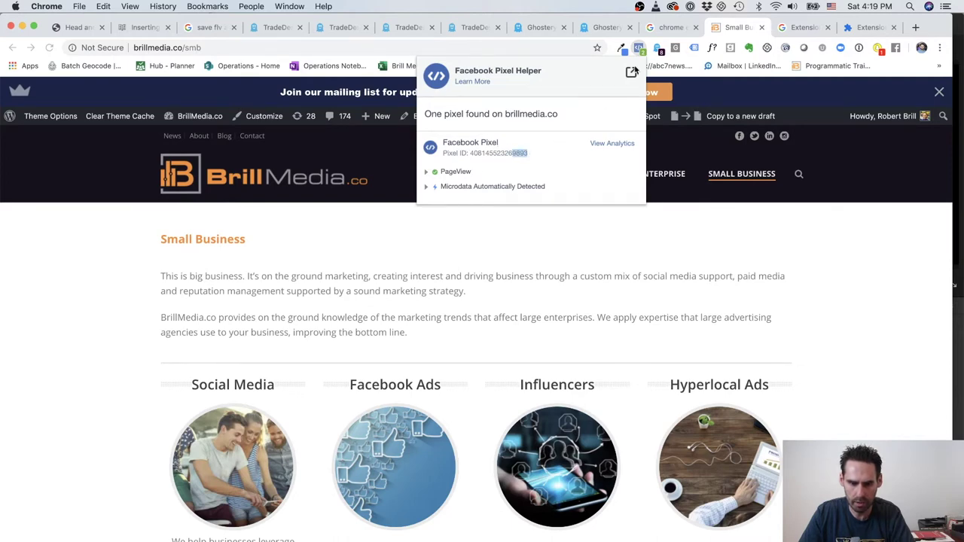
pyautogui.click(657, 48)
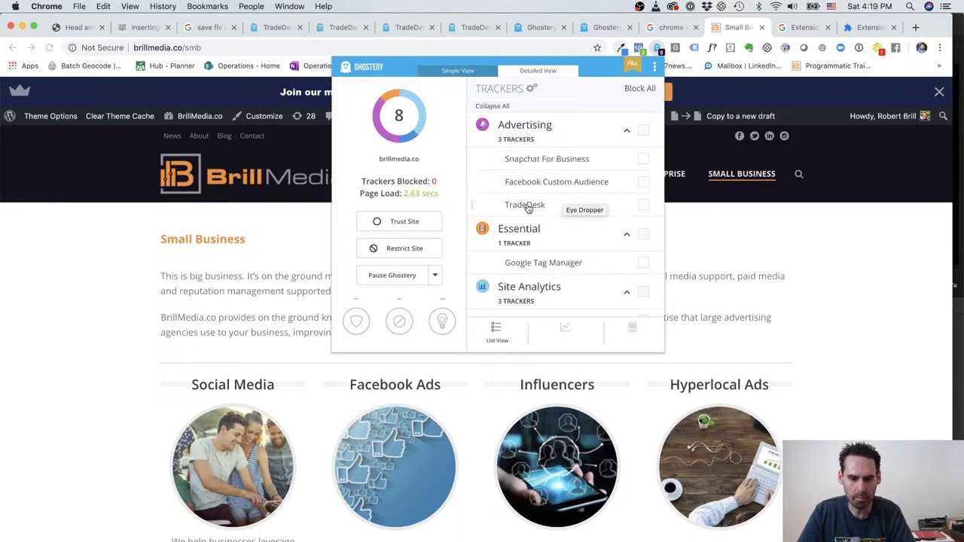
pyautogui.click(528, 209)
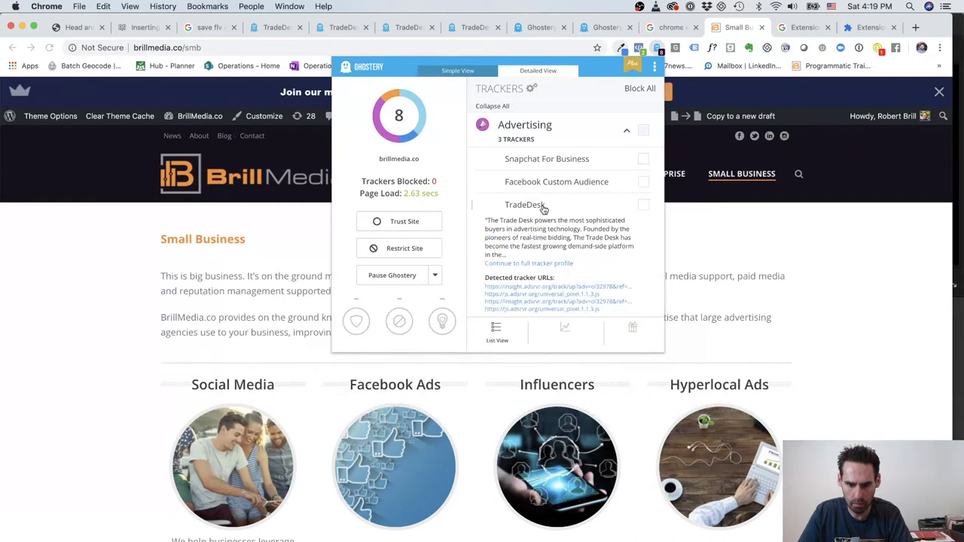
pyautogui.scroll(-2, 578, 280)
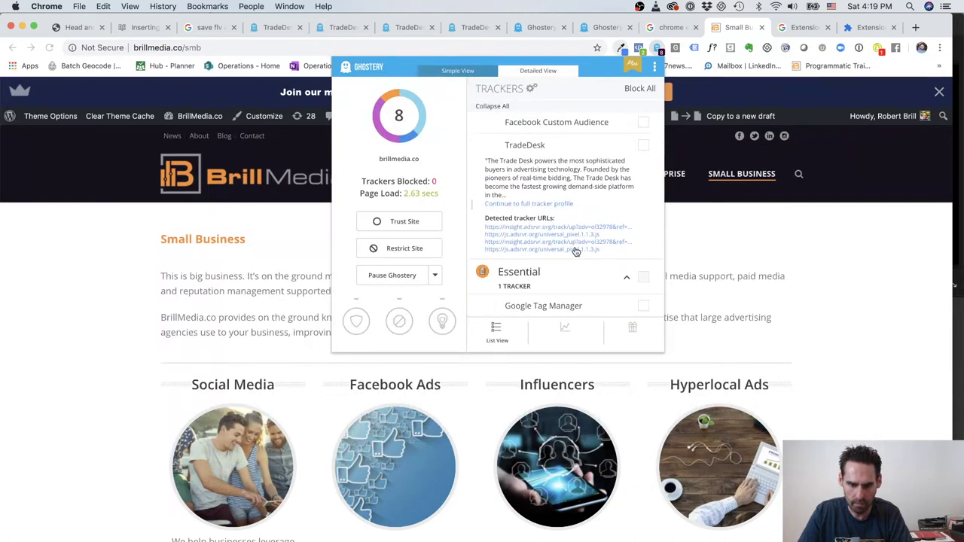